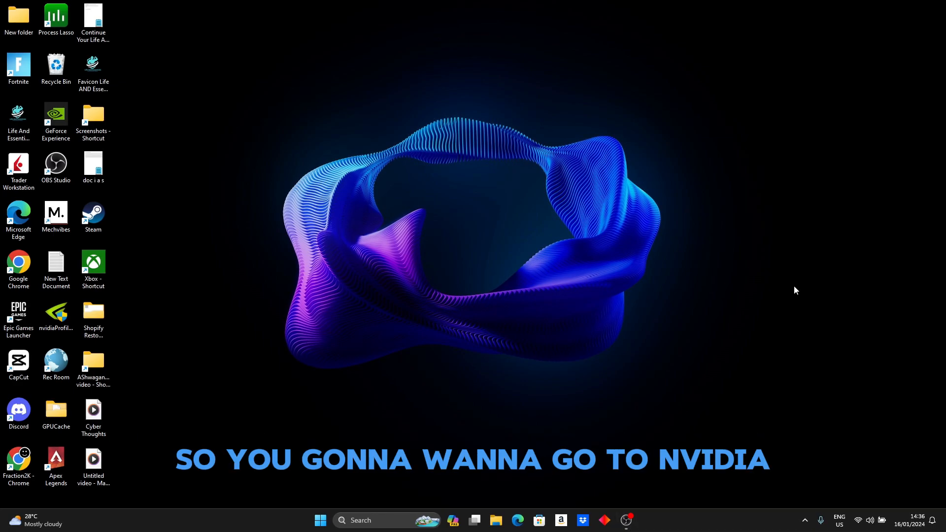
Open NVIDIA Control Panel and set the image settings preview to use the advanced 3D image settings.
key(super)
text(nvi)
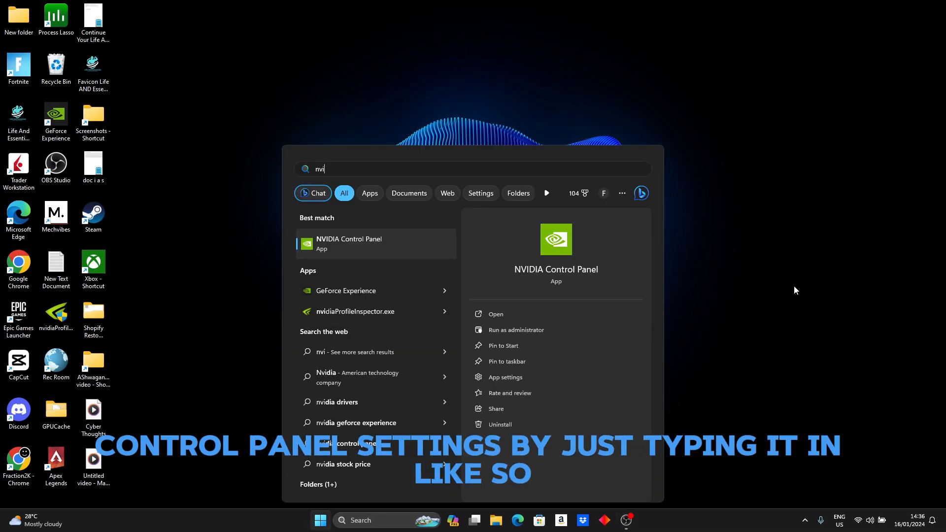
key(Return)
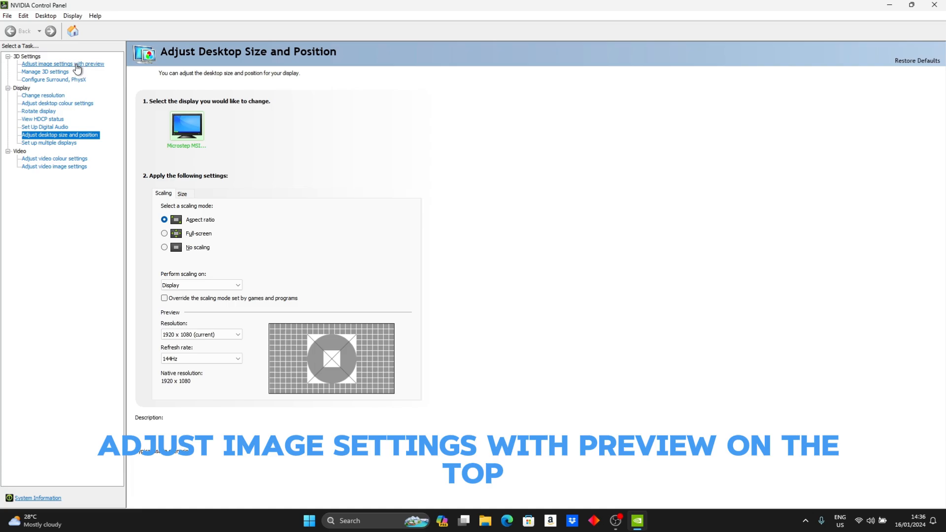
click(77, 66)
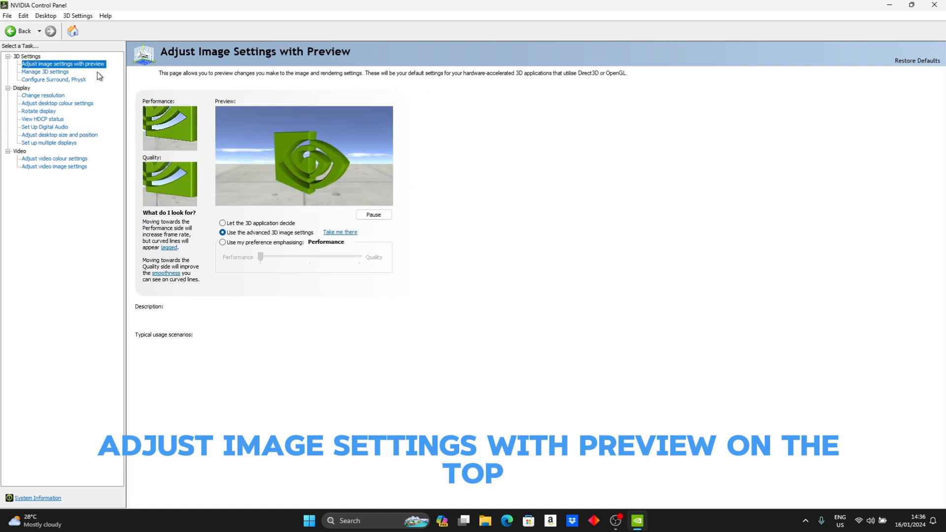
click(221, 233)
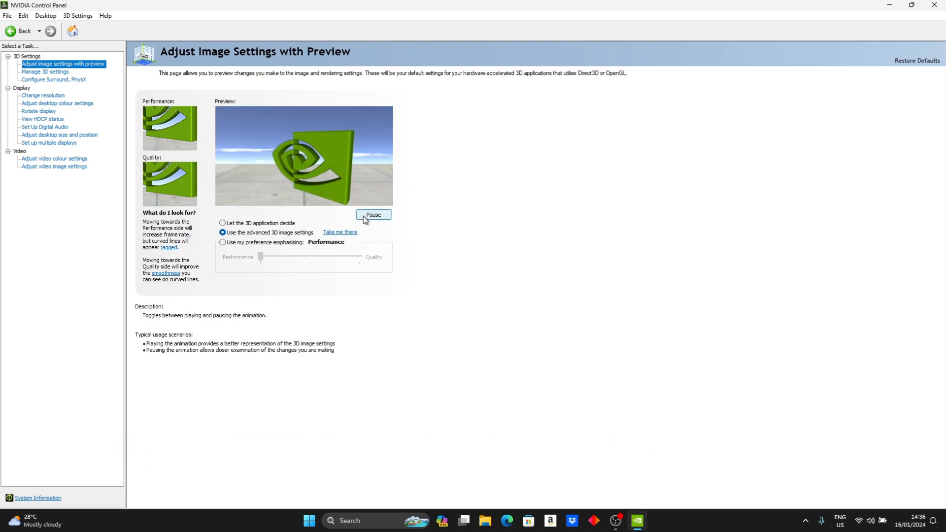
In the global 3D settings, choose High-performance NVIDIA processor as the preferred graphics processor.
click(45, 72)
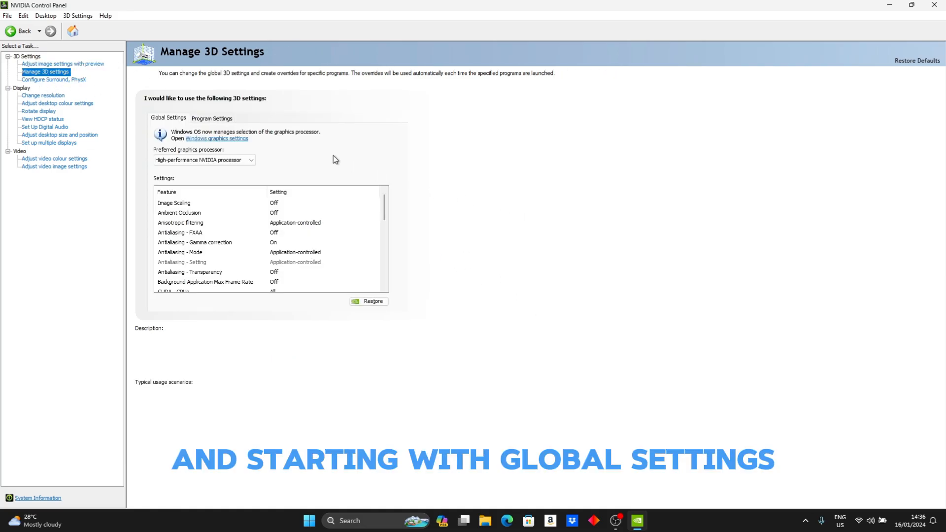
click(185, 160)
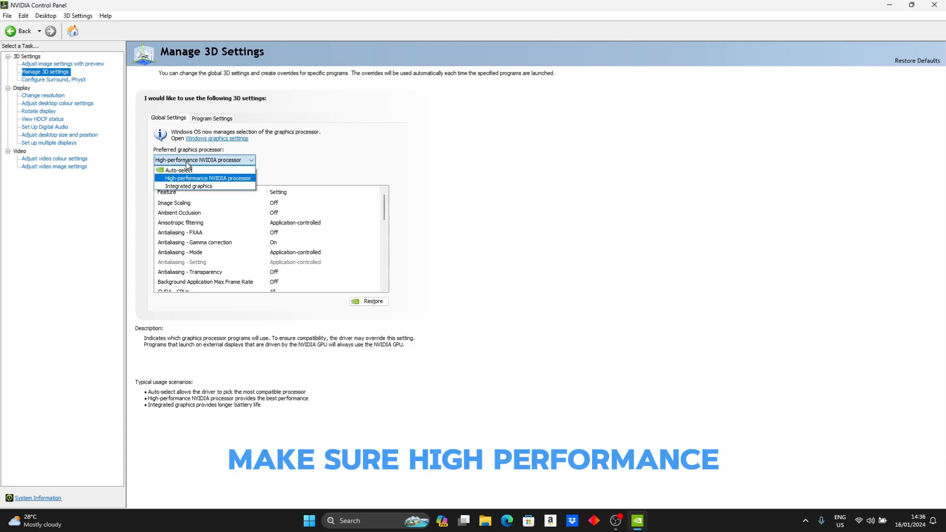
click(231, 178)
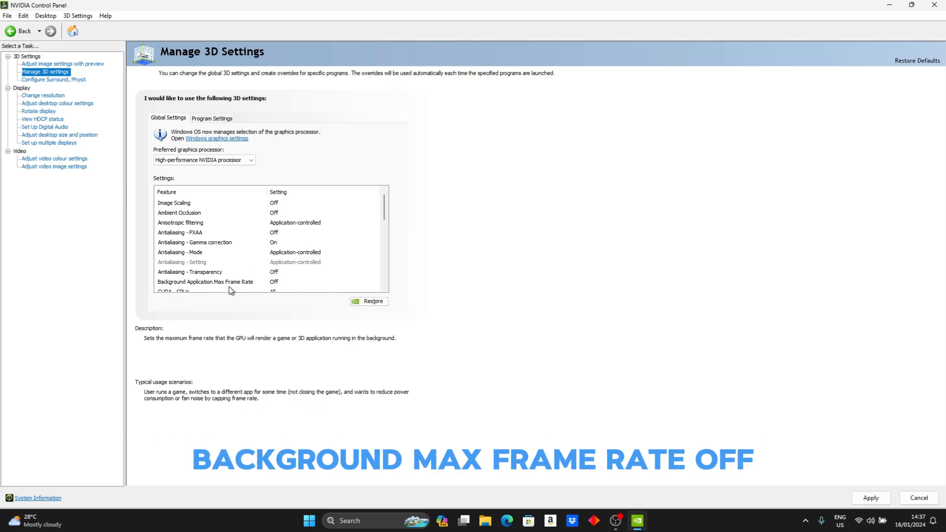
Set Low Latency Mode to Ultra in the global 3D settings.
scroll(241, 288, down, 1)
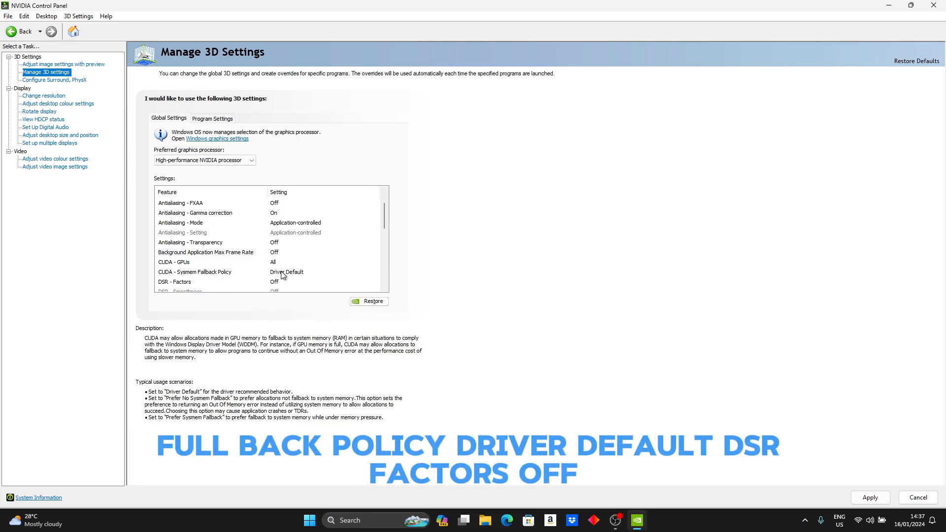
scroll(296, 280, down, 1)
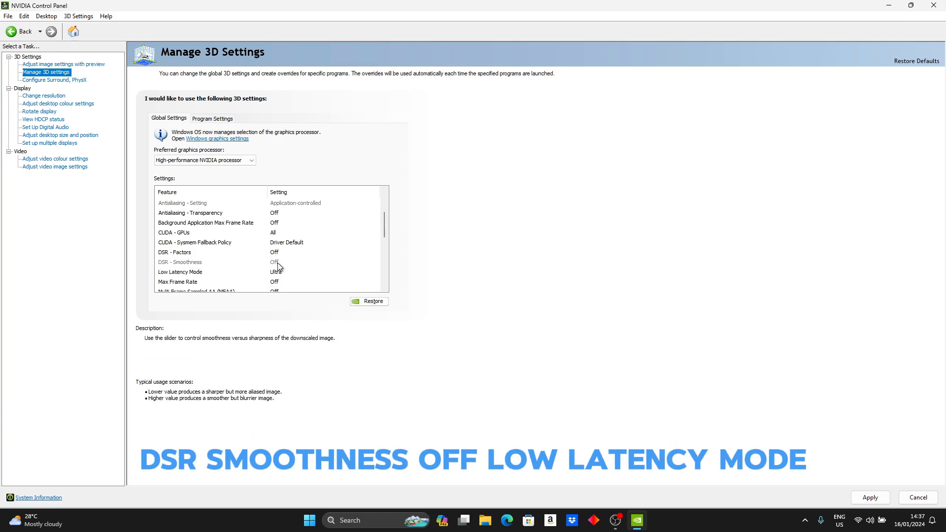
click(282, 272)
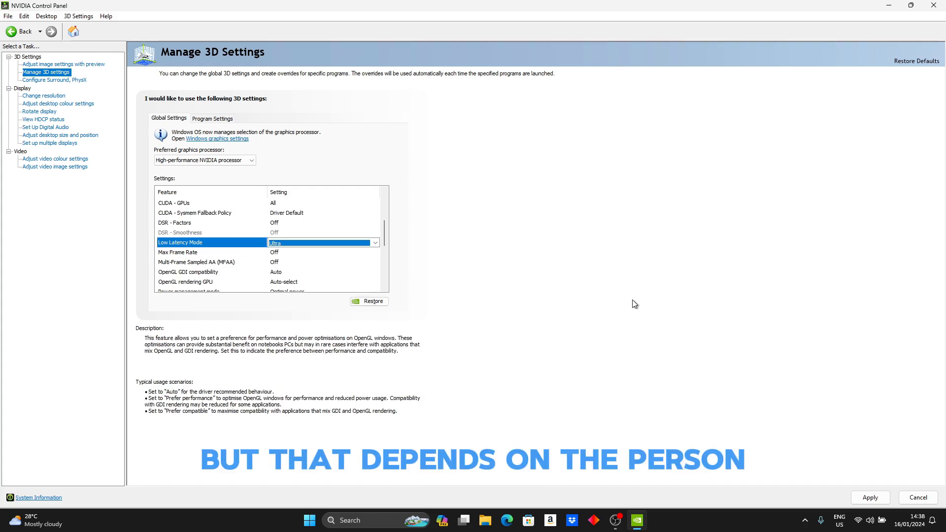
click(668, 290)
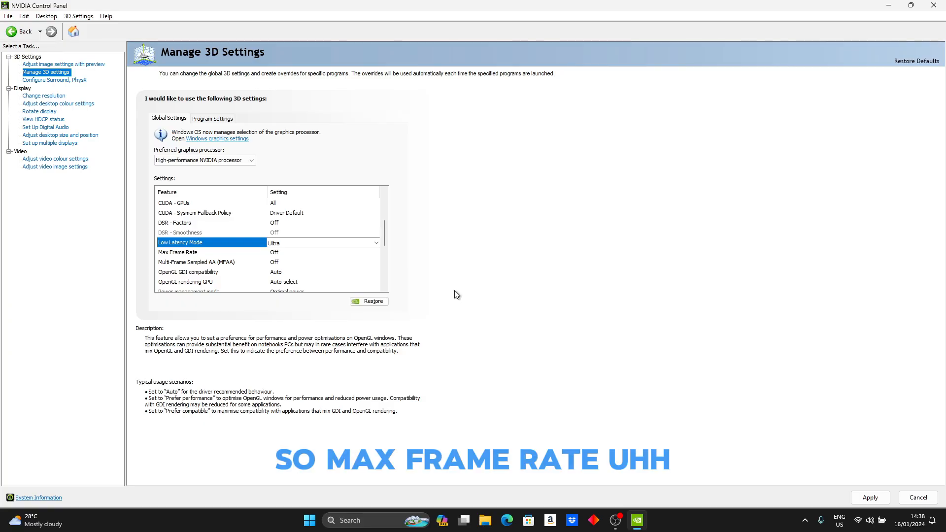
Examine the global features from Max Frame Rate through power management and refresh rate to Texture filtering - Quality.
mouse_move(203, 255)
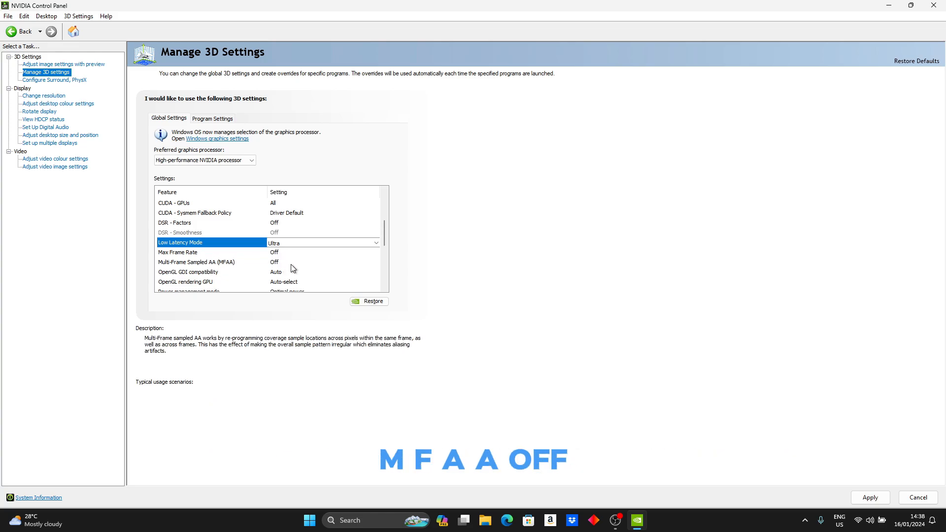
mouse_move(287, 269)
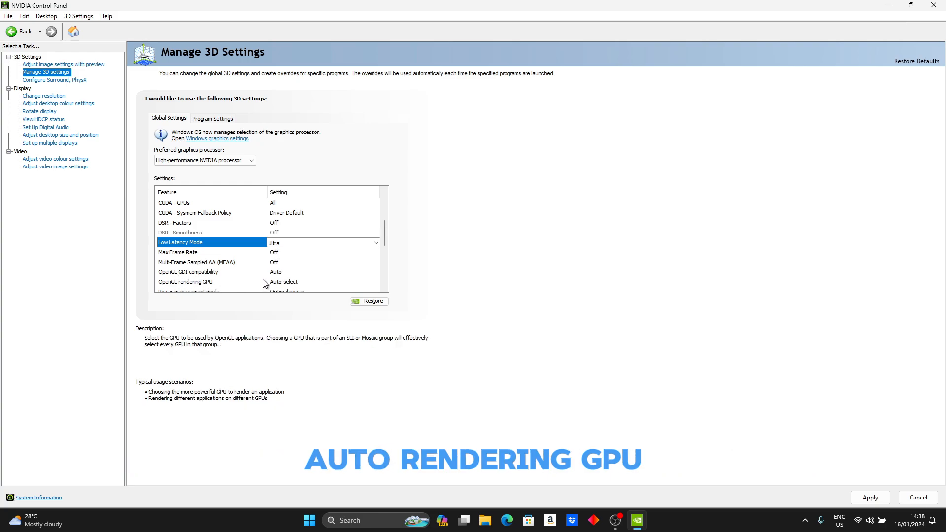
scroll(265, 283, down, 1)
mouse_move(258, 261)
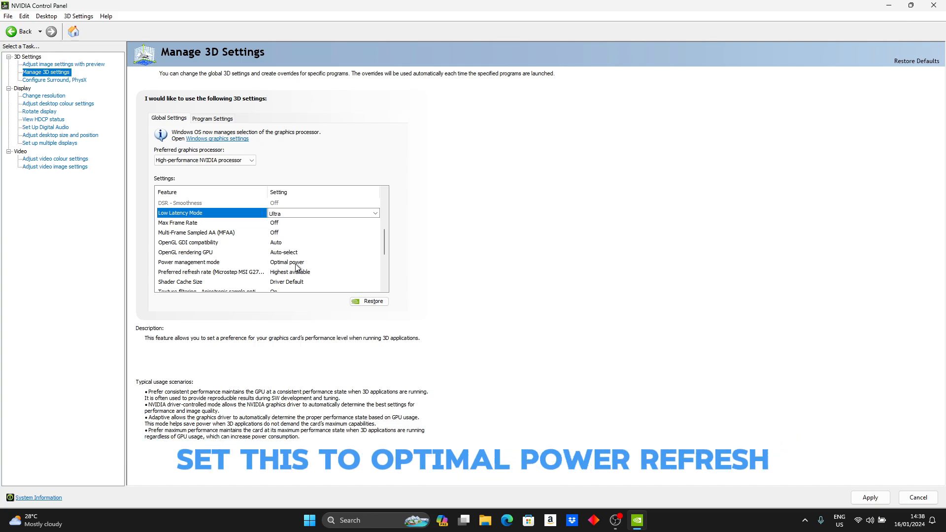
mouse_move(181, 274)
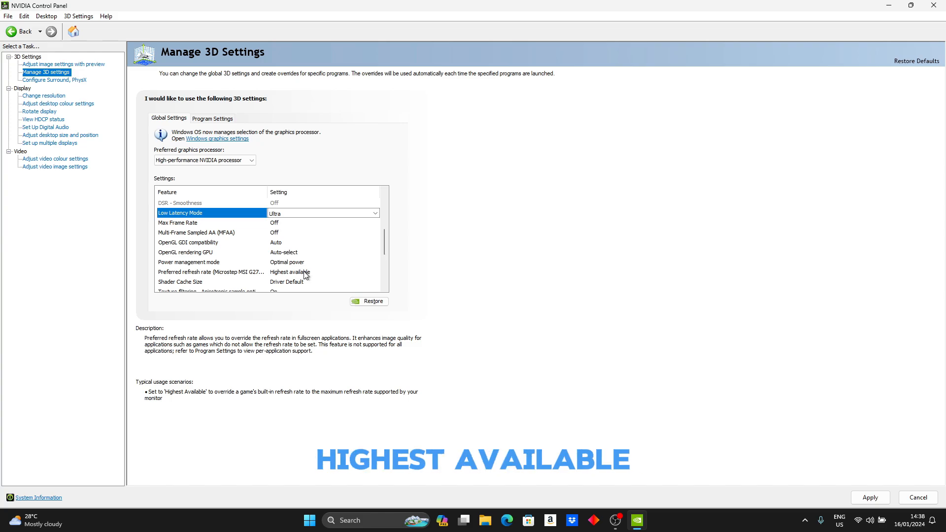
scroll(221, 275, down, 1)
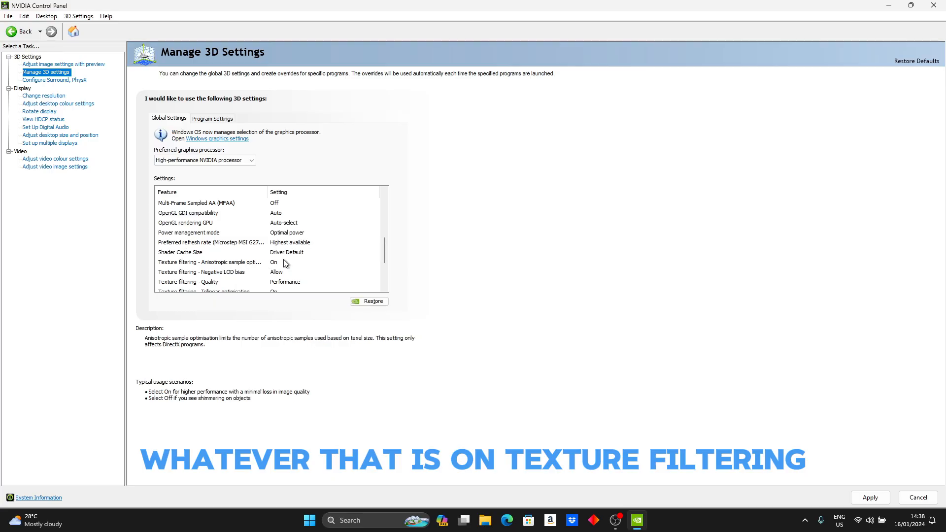
mouse_move(208, 274)
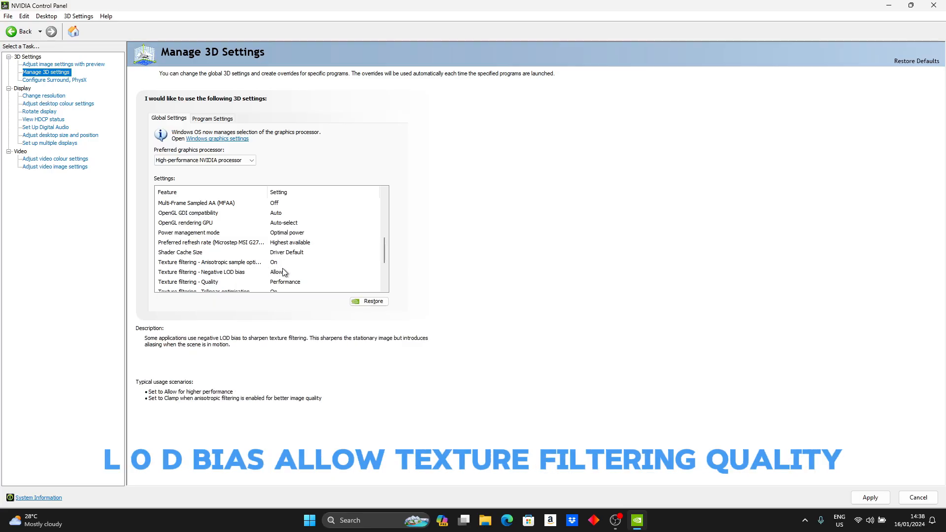
mouse_move(159, 287)
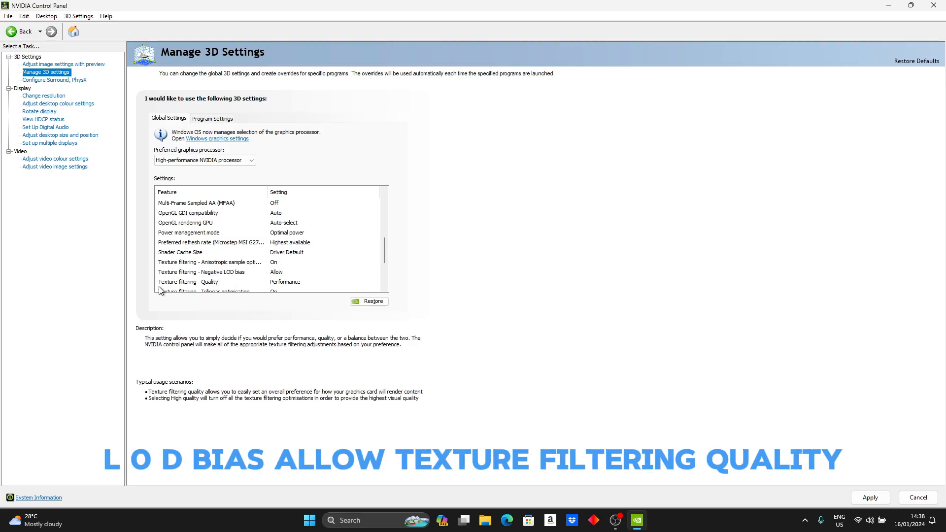
Set the global Texture filtering - Quality feature to Performance.
click(285, 282)
click(306, 283)
click(305, 283)
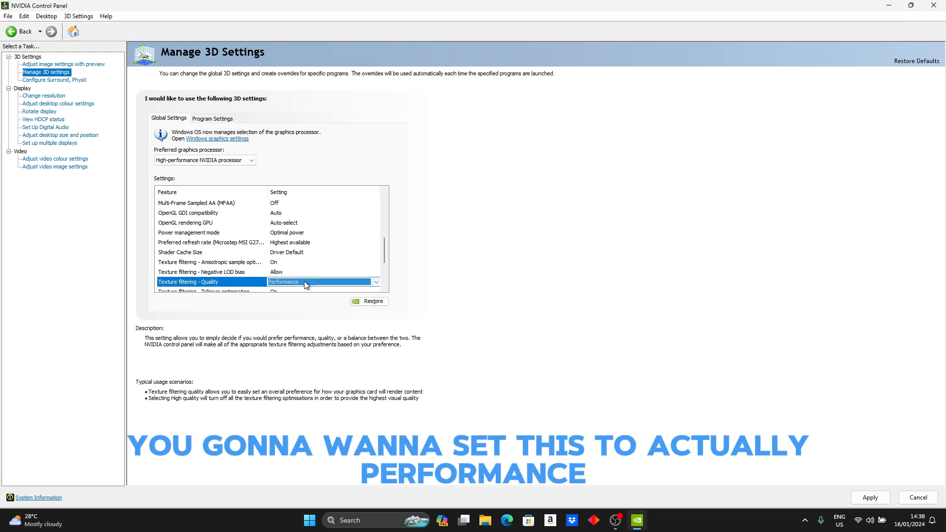
click(303, 282)
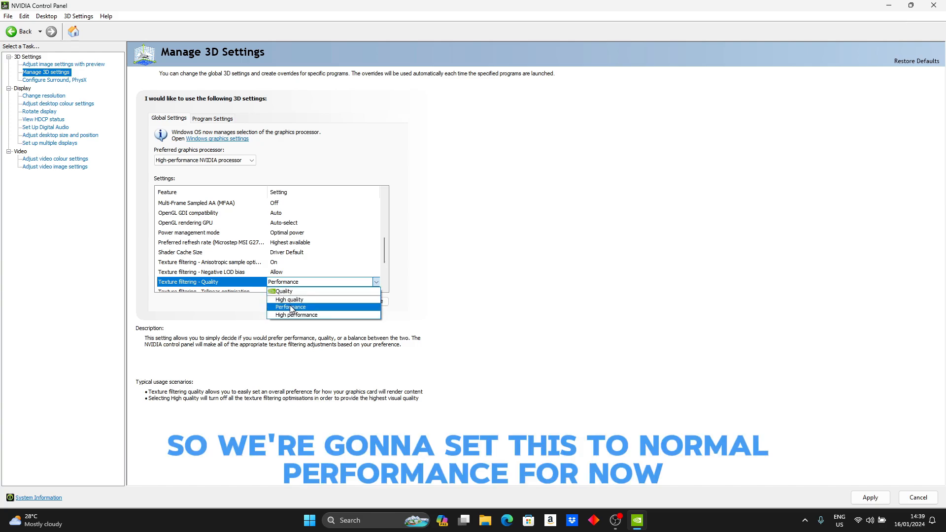
click(291, 306)
Review the remaining global features down to Vulkan/OpenGL present method and apply the global 3D settings.
scroll(207, 261, down, 1)
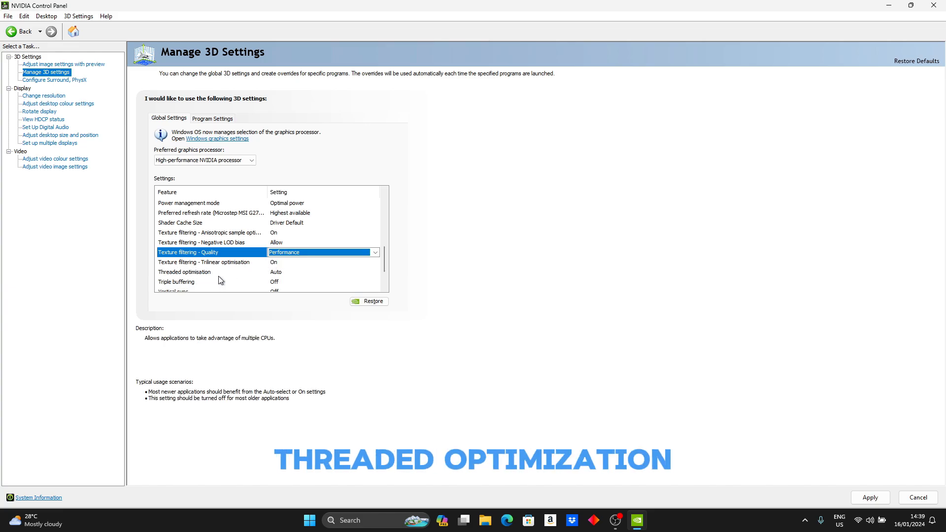
scroll(213, 270, down, 1)
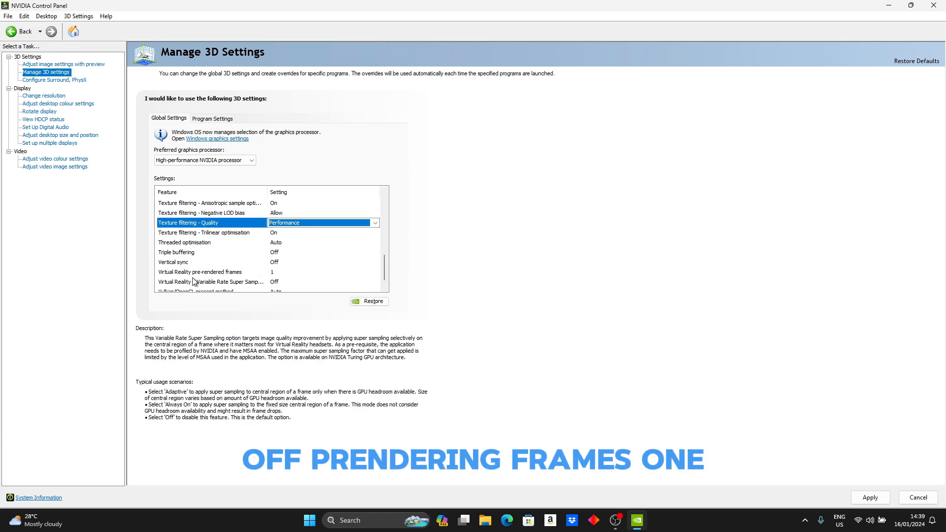
scroll(272, 272, down, 1)
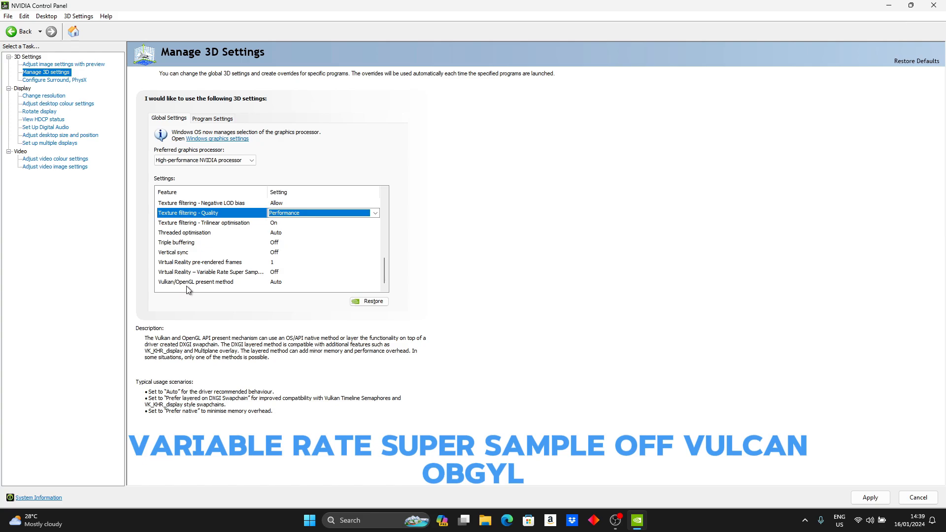
click(490, 295)
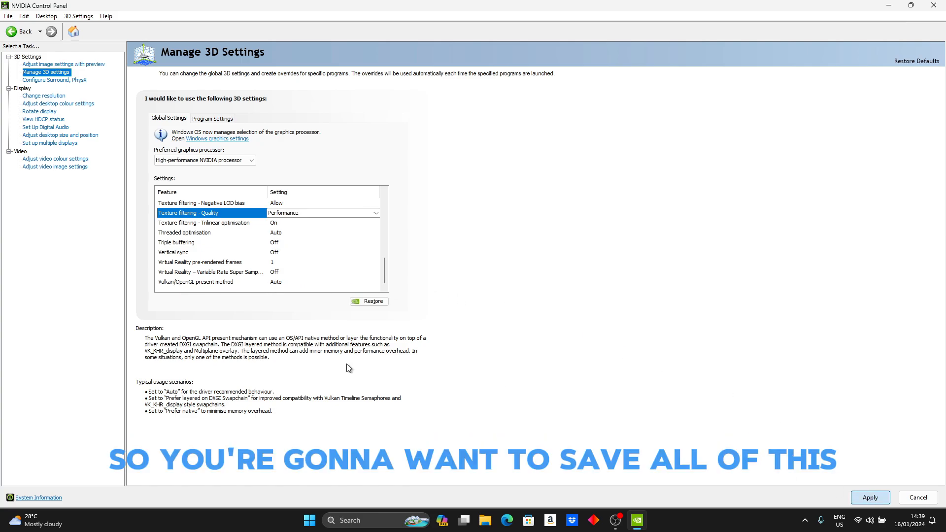
click(498, 280)
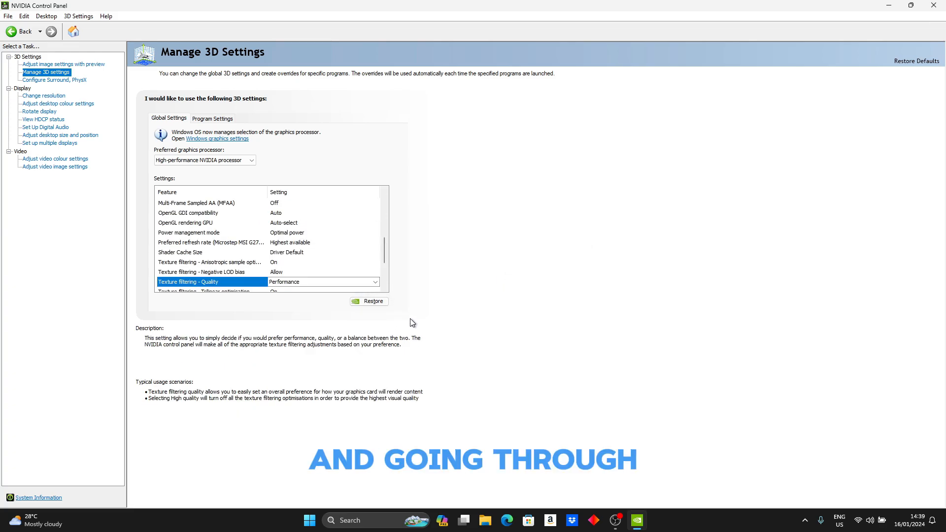
Select Fortnite as the program to customise in the program-specific 3D settings.
click(212, 118)
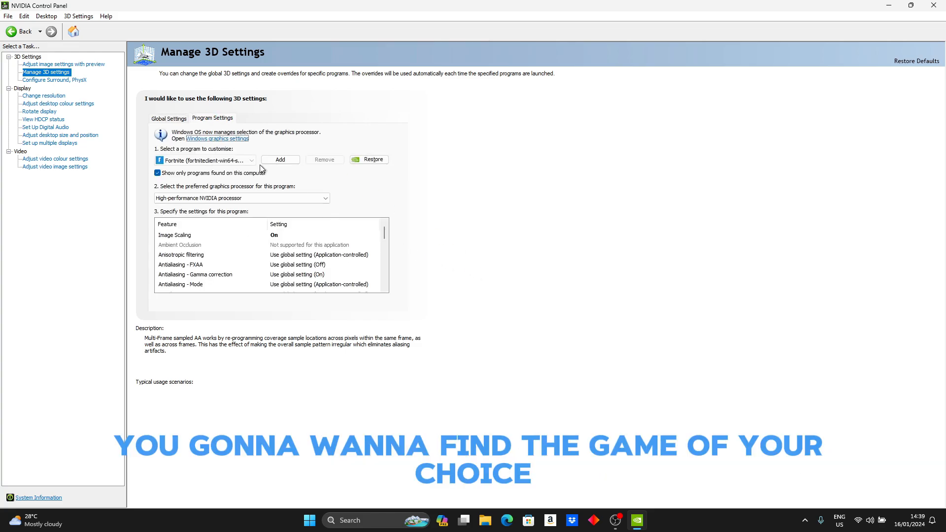
click(246, 162)
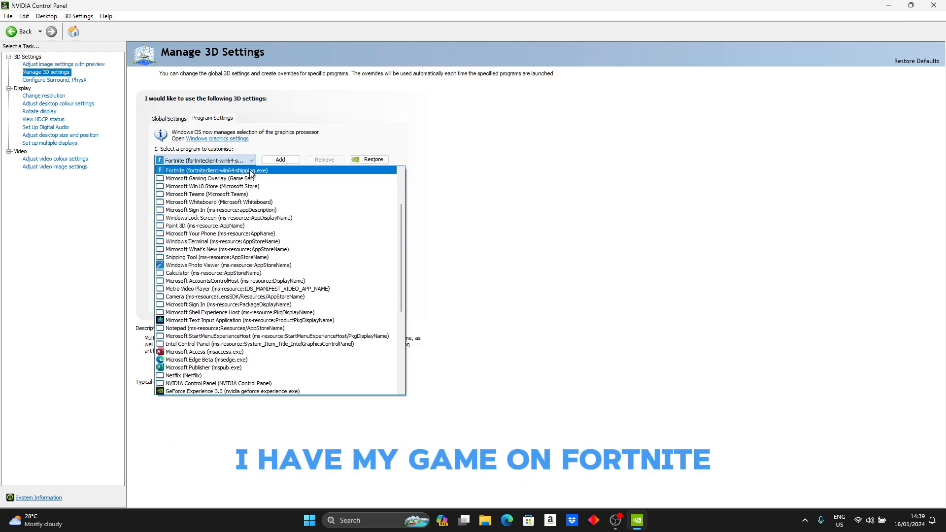
click(250, 170)
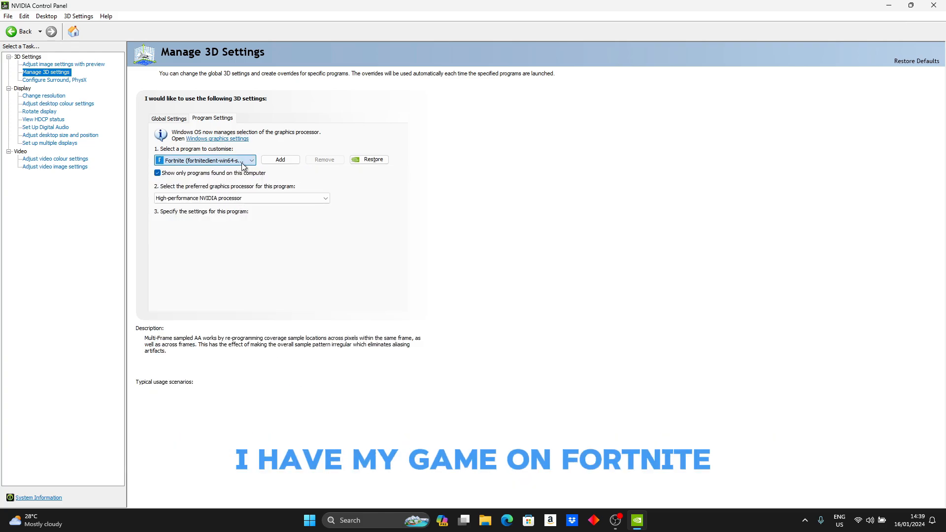
Find Fortnite in the list of programs that can be added and add it to the program settings.
click(290, 162)
scroll(433, 197, down, 9)
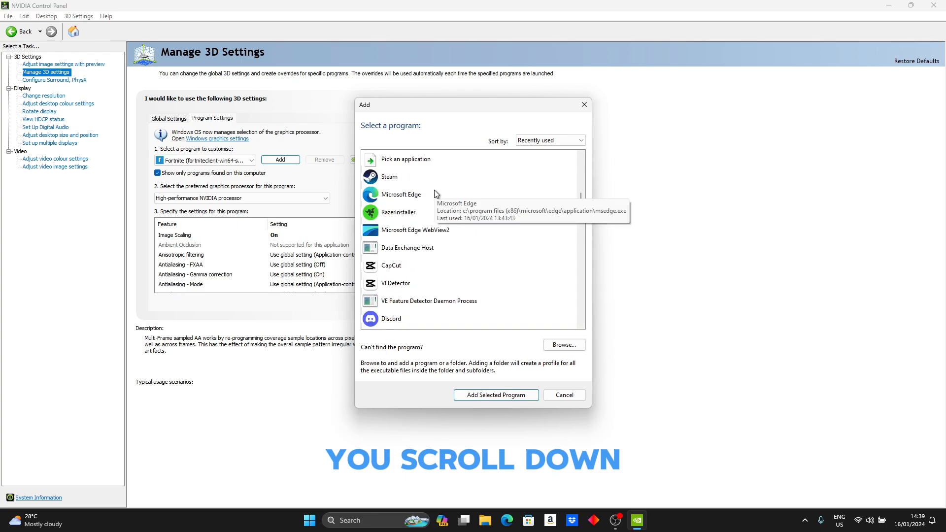
scroll(435, 201, down, 8)
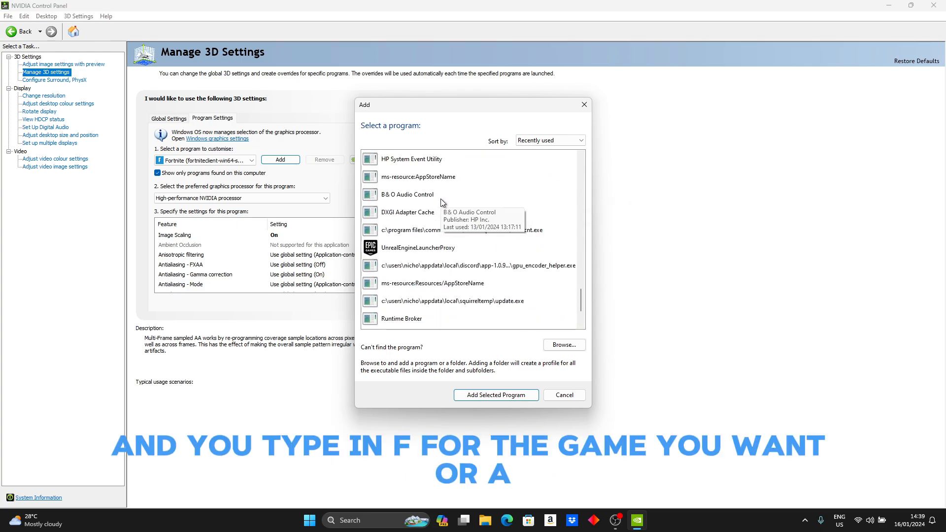
key(f)
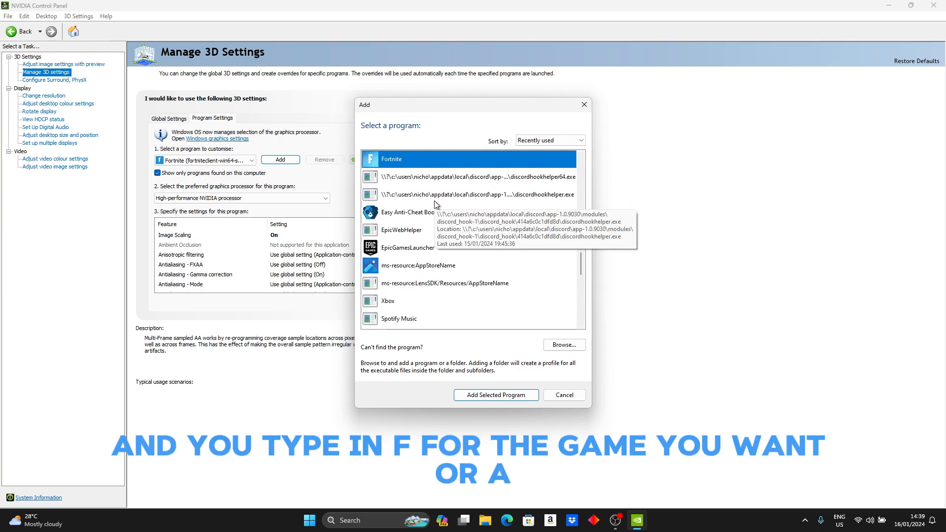
double_click(392, 161)
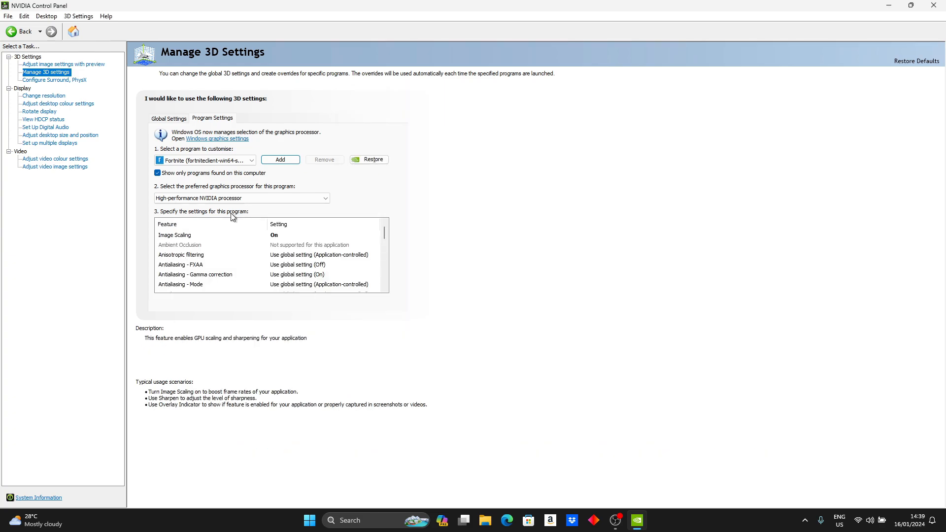
Turn on Image Scaling for Fortnite with GPU scaling and sharpening, with Sharpen at 52% and the overlay indicator off.
click(192, 236)
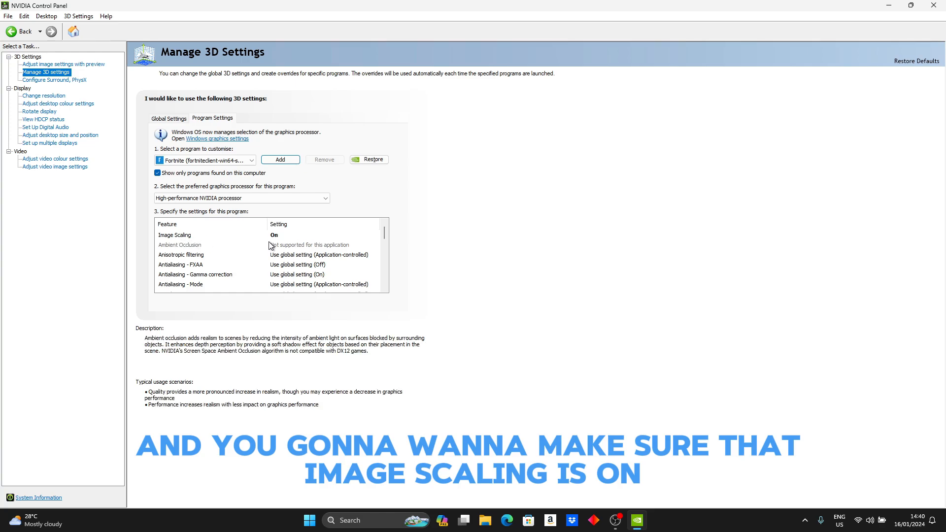
click(275, 236)
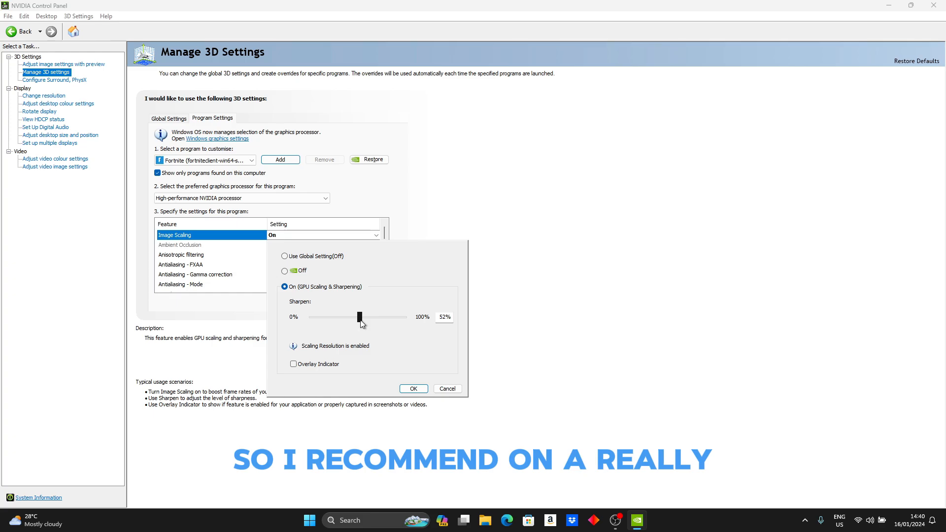
mouse_move(360, 320)
mouse_down()
mouse_move(332, 320)
mouse_move(345, 320)
mouse_up()
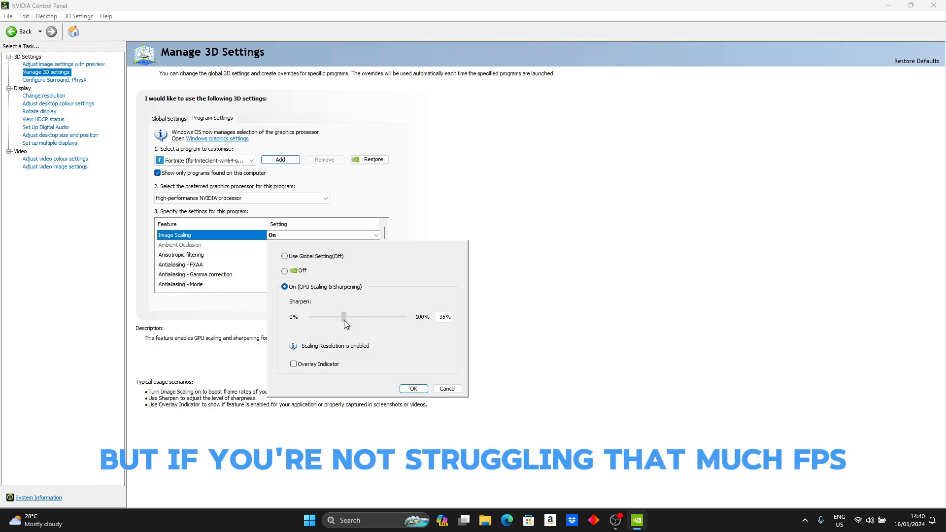
drag(344, 320, 362, 324)
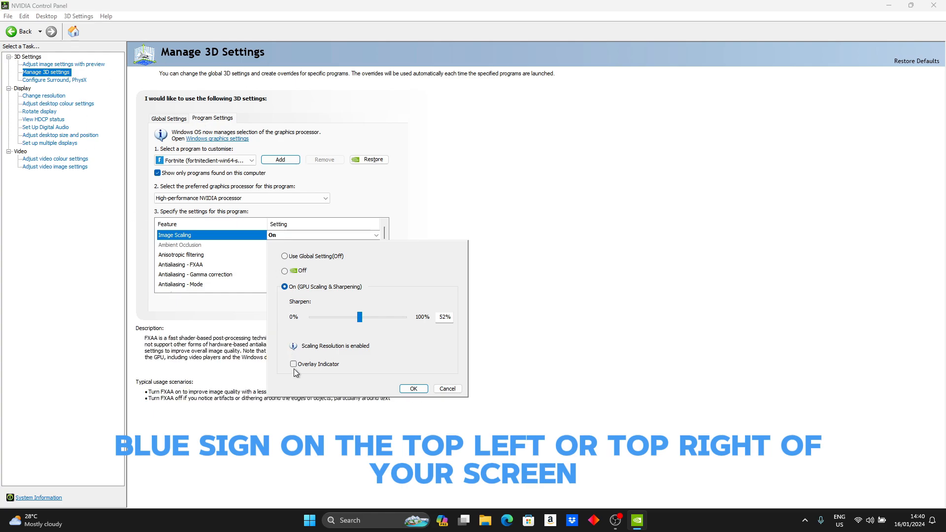
click(412, 389)
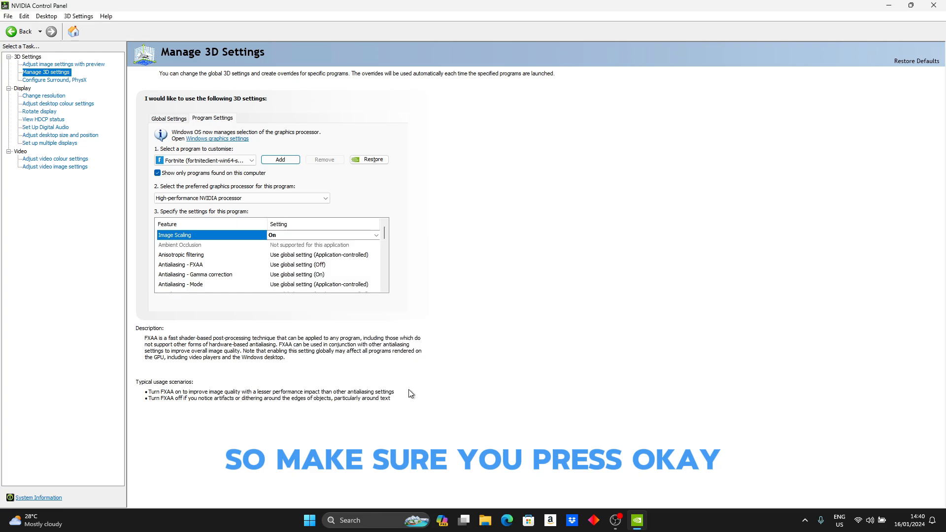
Set Low Latency Mode to Ultra in the Fortnite program settings.
scroll(207, 250, down, 2)
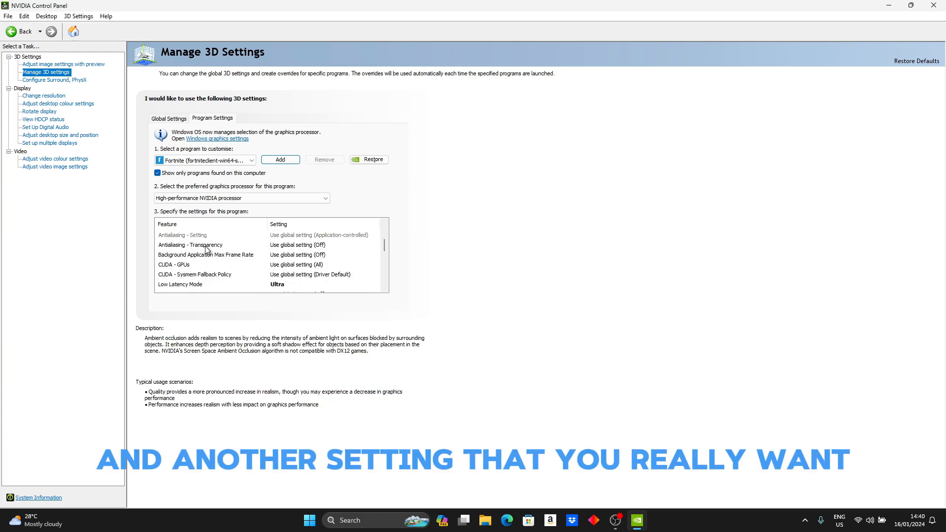
scroll(165, 257, down, 1)
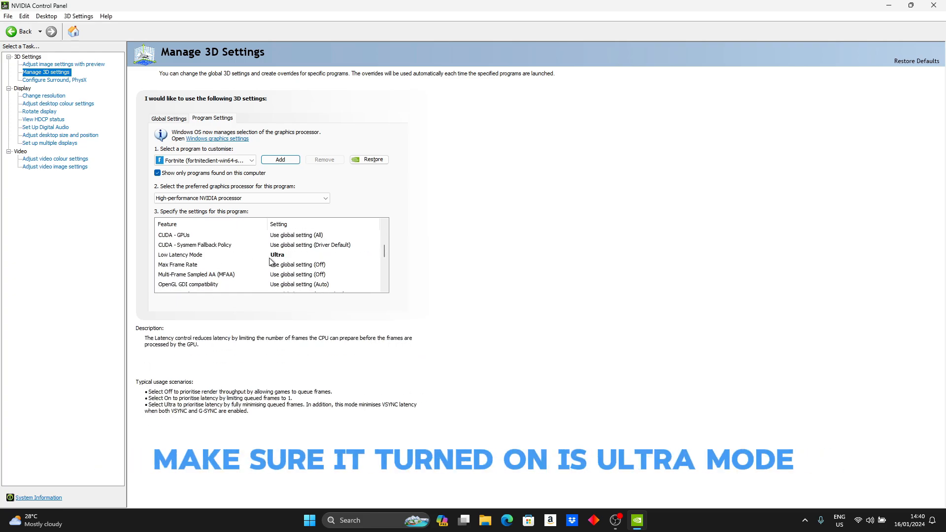
click(294, 255)
click(288, 280)
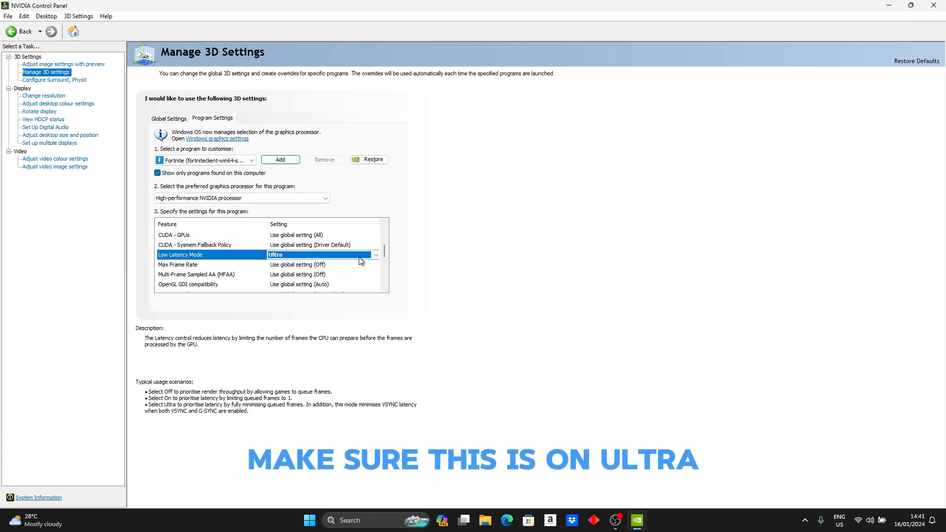
Set Power management mode to Prefer maximum performance in the Fortnite program settings.
scroll(207, 261, down, 2)
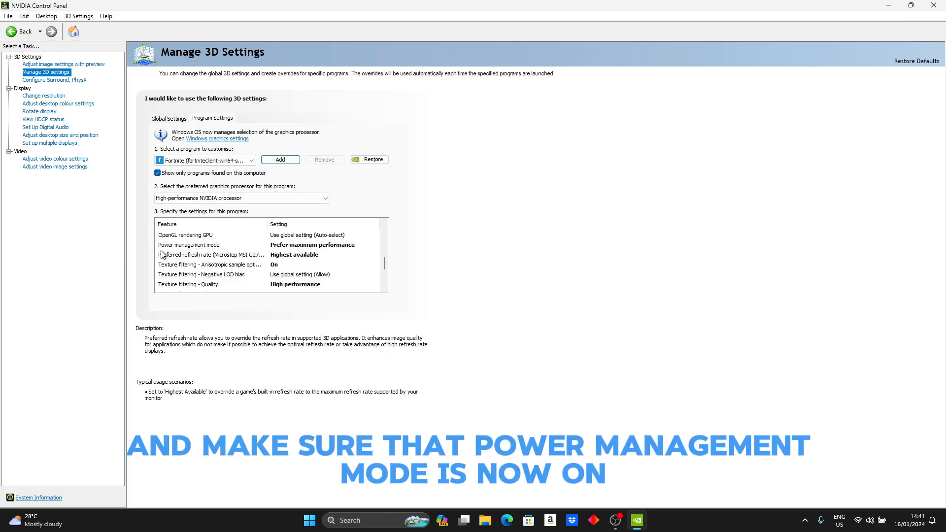
click(316, 245)
click(304, 278)
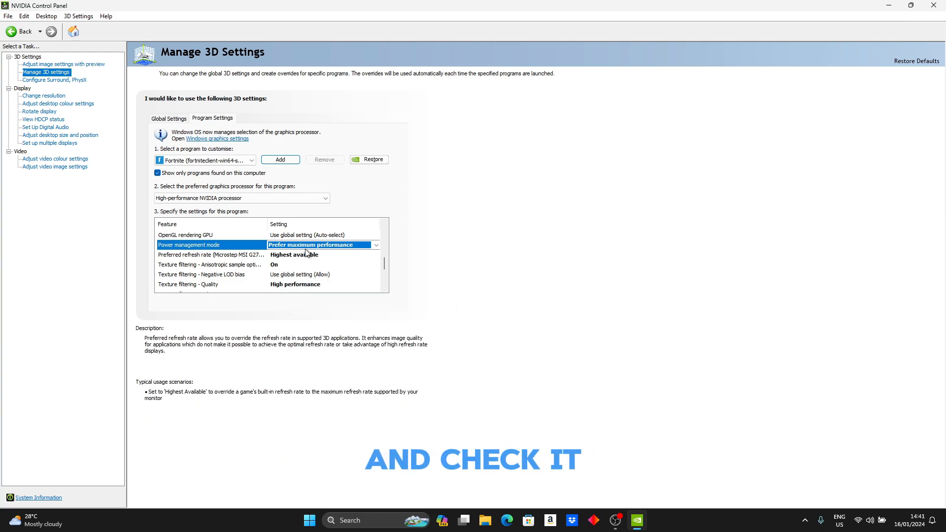
Check the display's resolution and colour settings, set the output dynamic range to Full and apply the change.
click(44, 97)
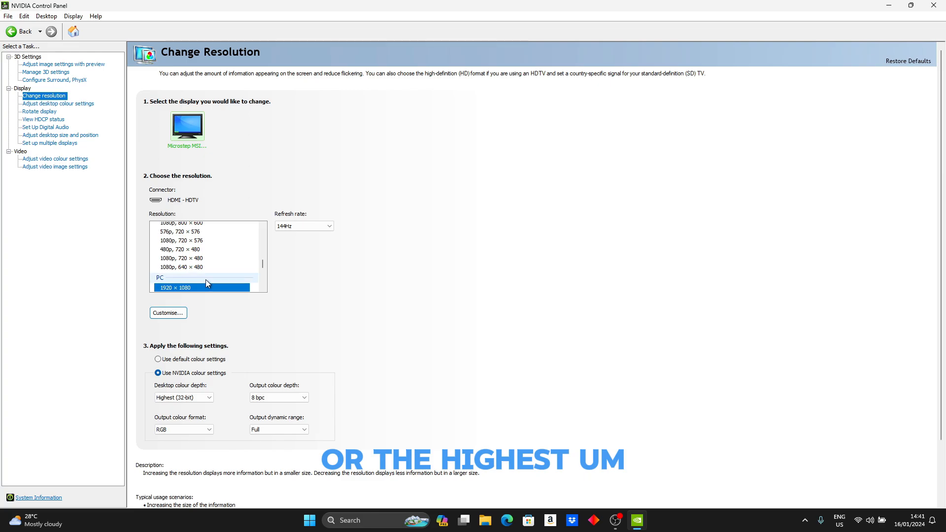
scroll(223, 271, down, 1)
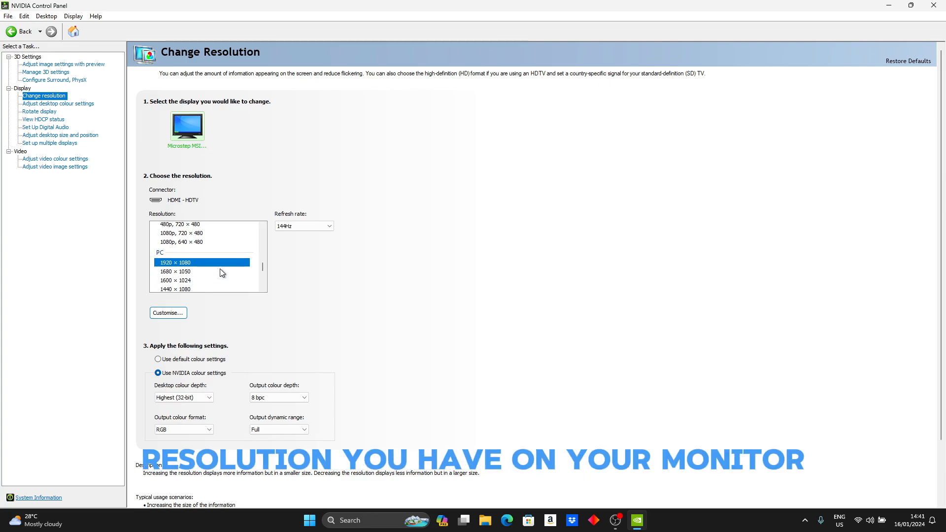
scroll(542, 302, down, 1)
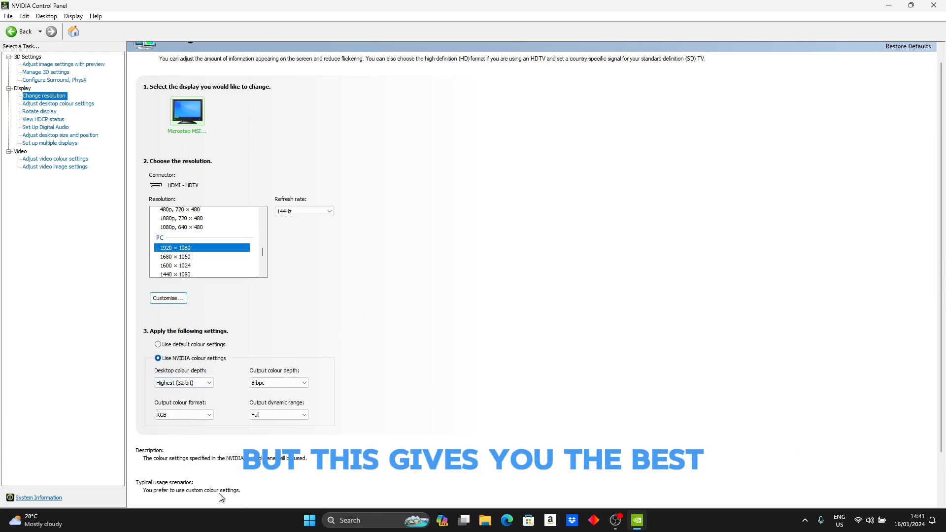
scroll(407, 433, down, 1)
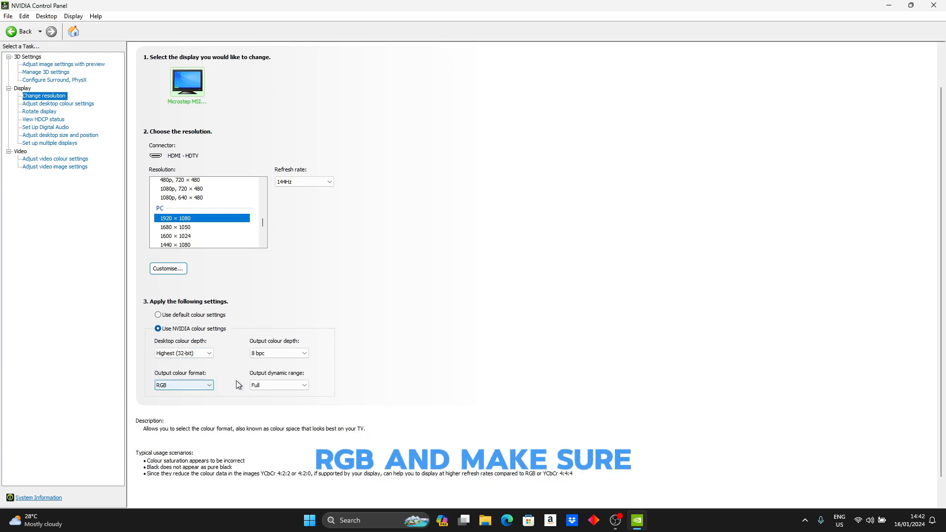
click(276, 384)
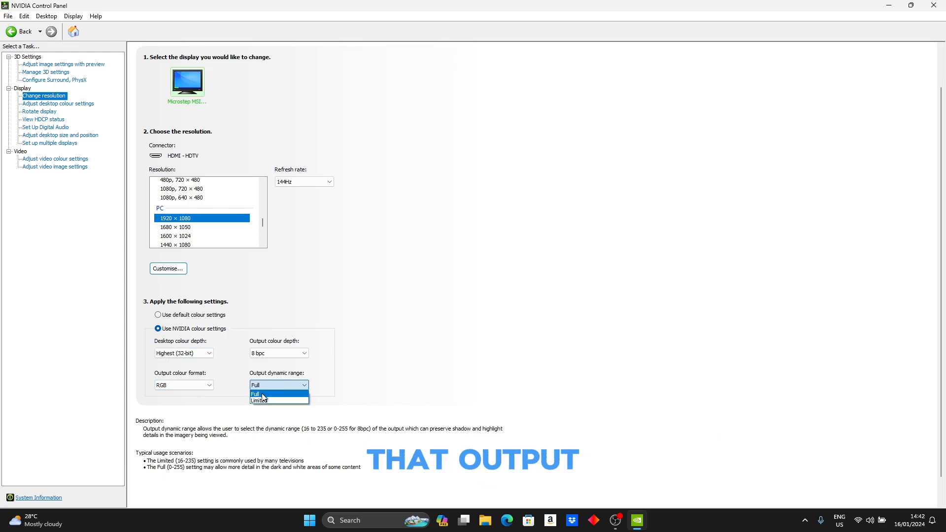
click(262, 394)
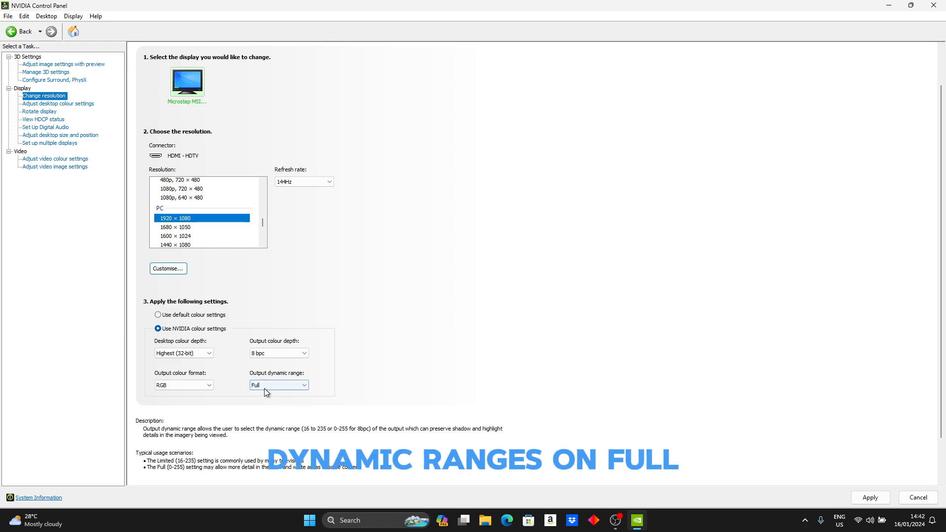
click(869, 497)
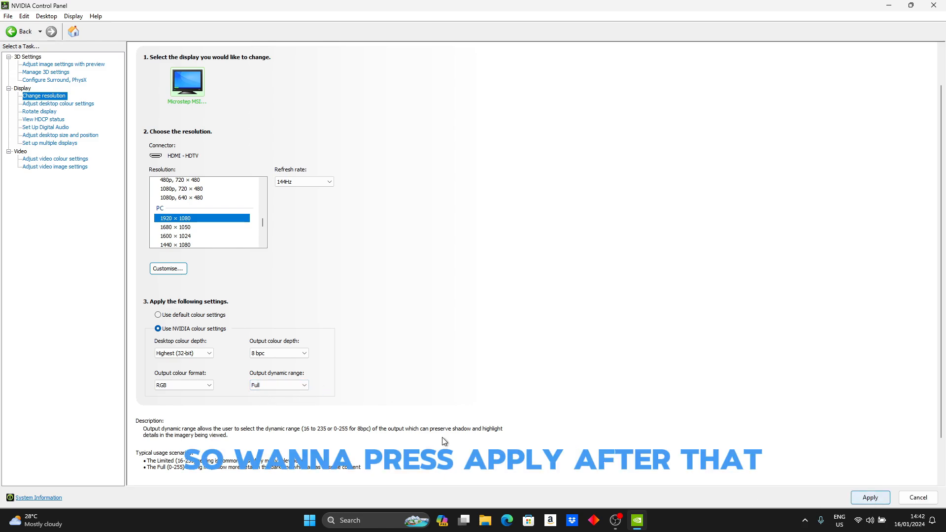
Set the desktop colour Digital vibrance to 85% and apply it.
click(74, 105)
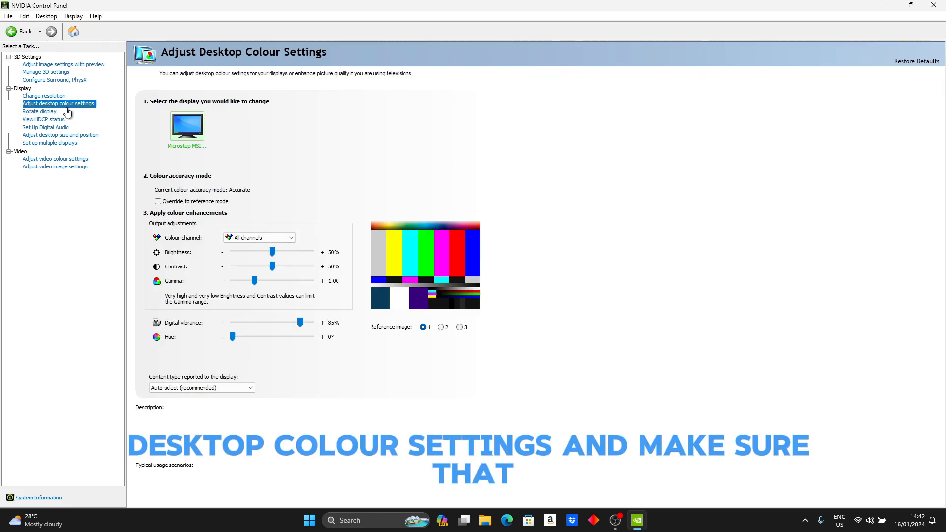
mouse_move(156, 324)
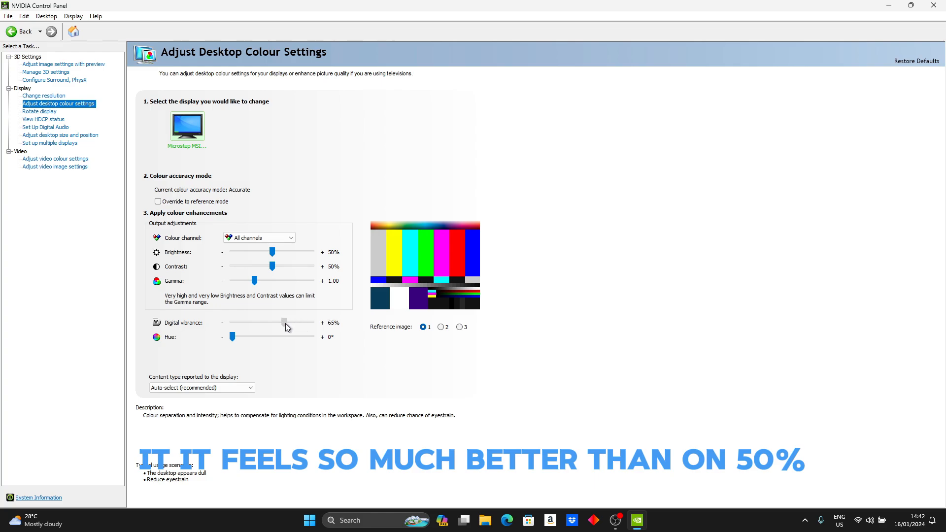
drag(279, 323, 302, 326)
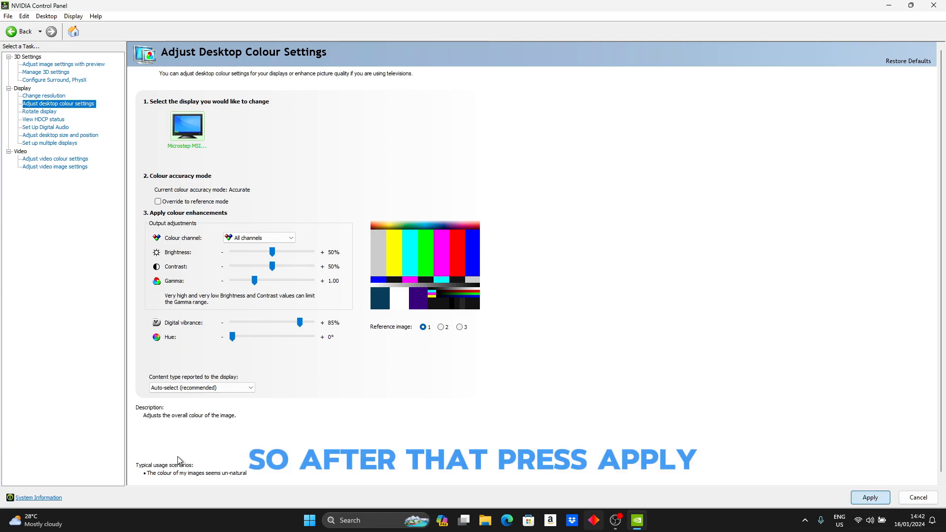
click(870, 497)
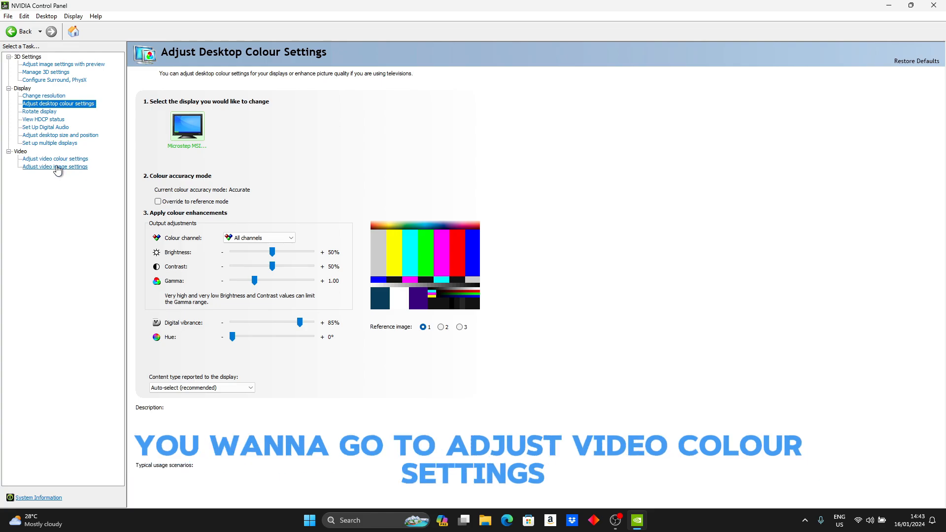
Compare the saturation in the video colour settings with the digital vibrance in the desktop colour settings.
click(74, 159)
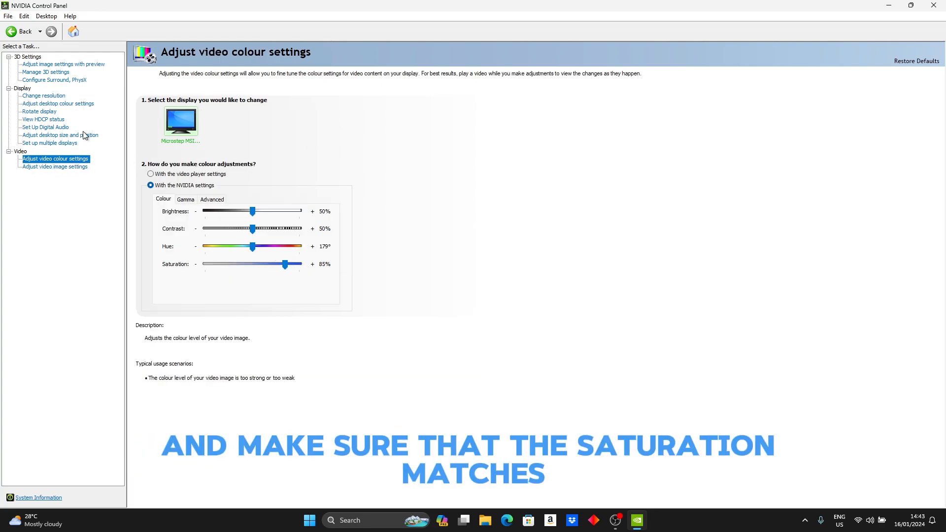
click(58, 103)
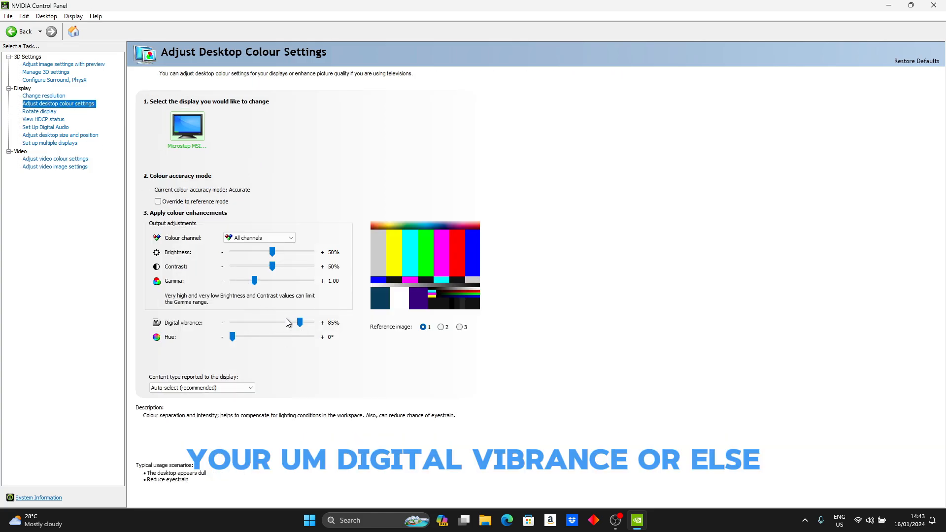
click(301, 323)
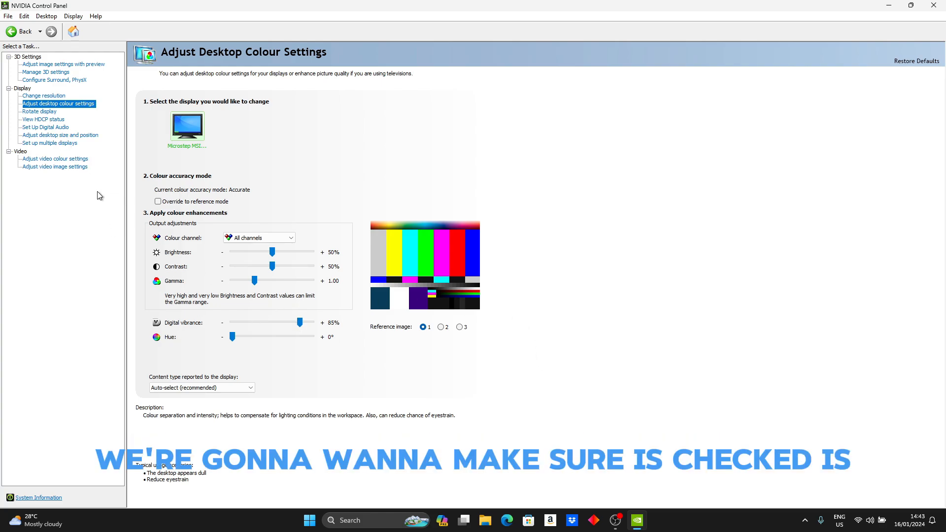
Set the HDMI digital audio display to Microstep MSI G27C4, apply it and keep the changed configuration.
click(48, 128)
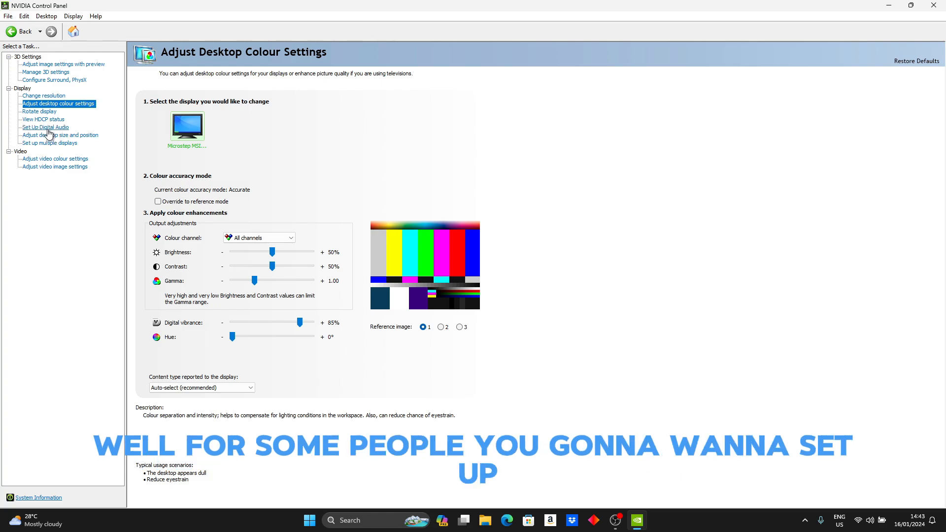
mouse_move(153, 134)
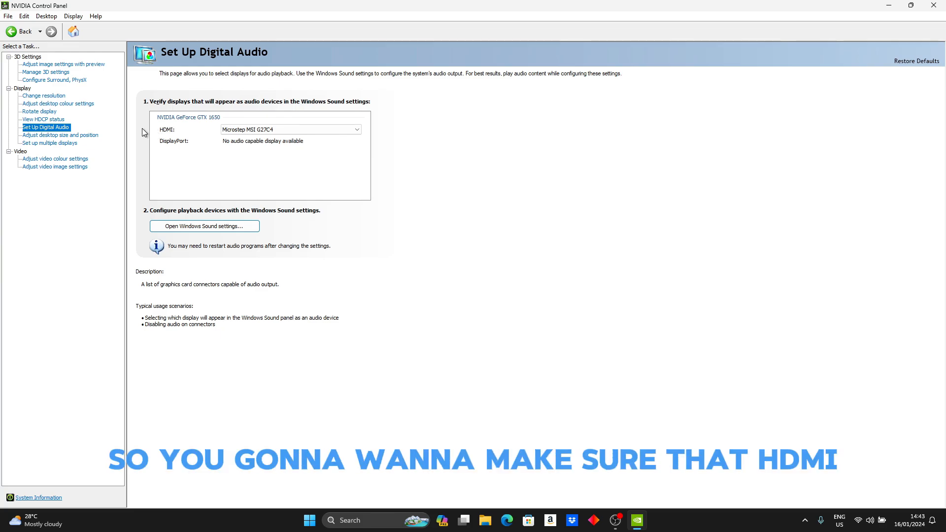
click(240, 129)
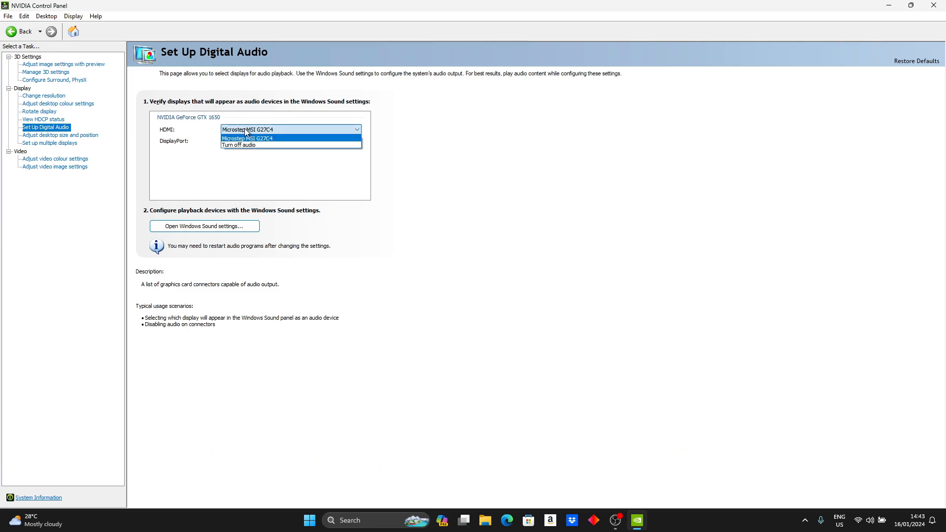
click(245, 140)
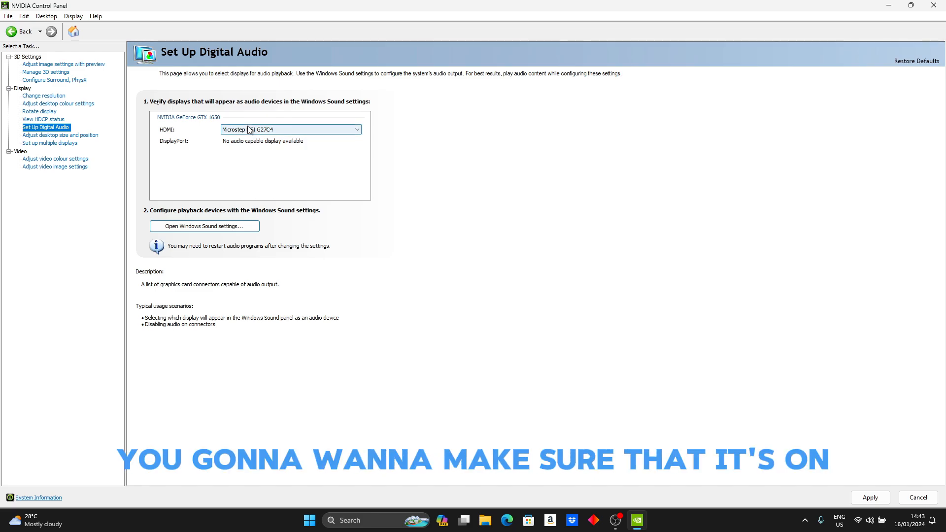
click(249, 130)
click(243, 138)
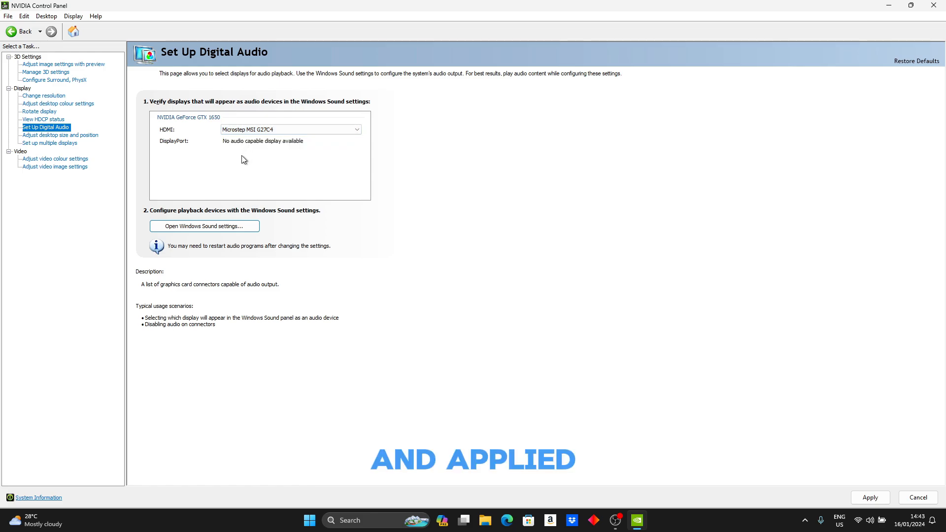
click(859, 497)
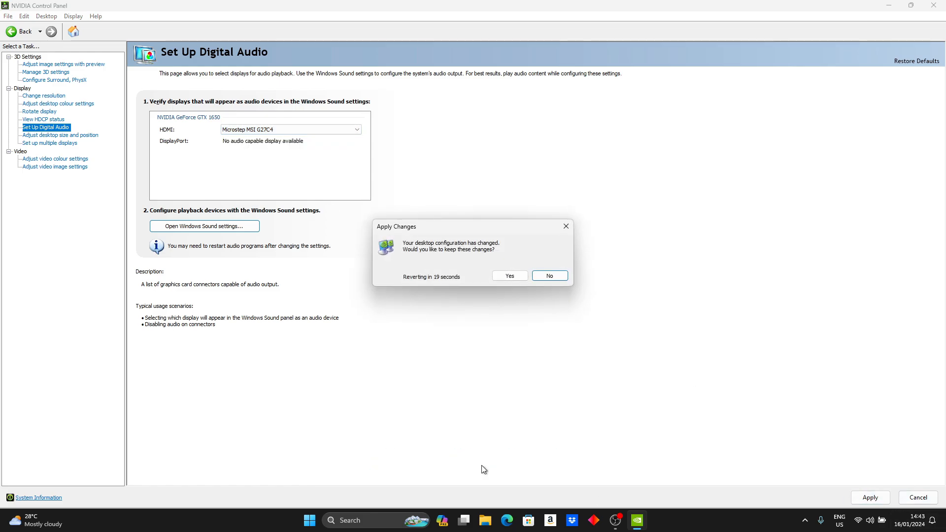
click(509, 277)
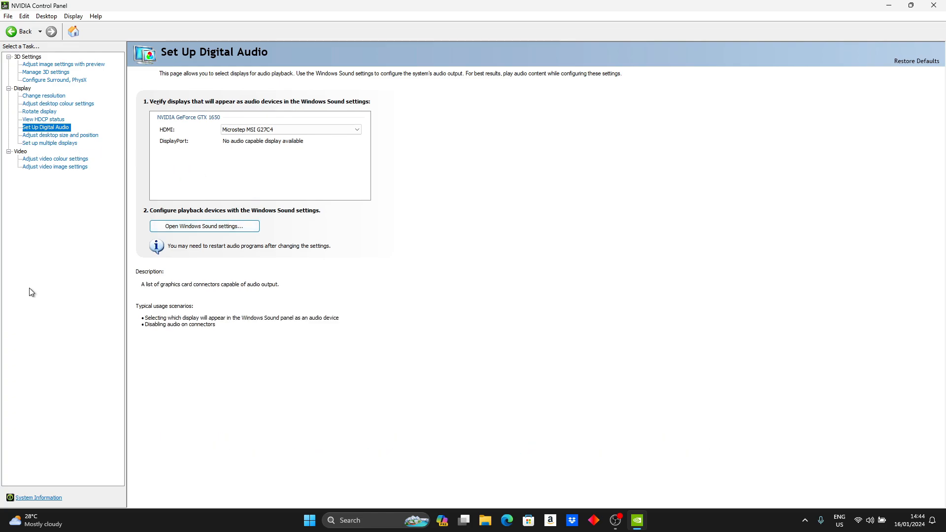
Select NVIDIA GeForce GTX 1650 as the PhysX processor.
click(76, 80)
click(345, 136)
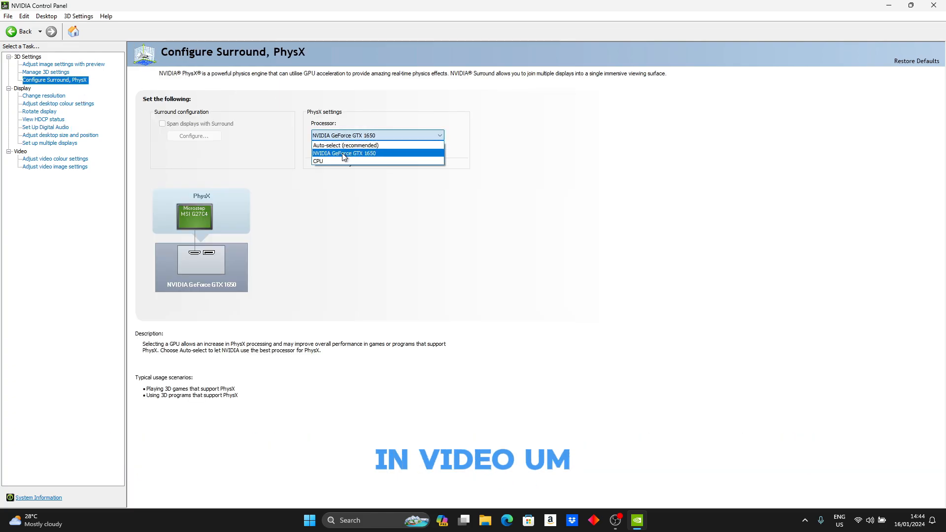
click(344, 153)
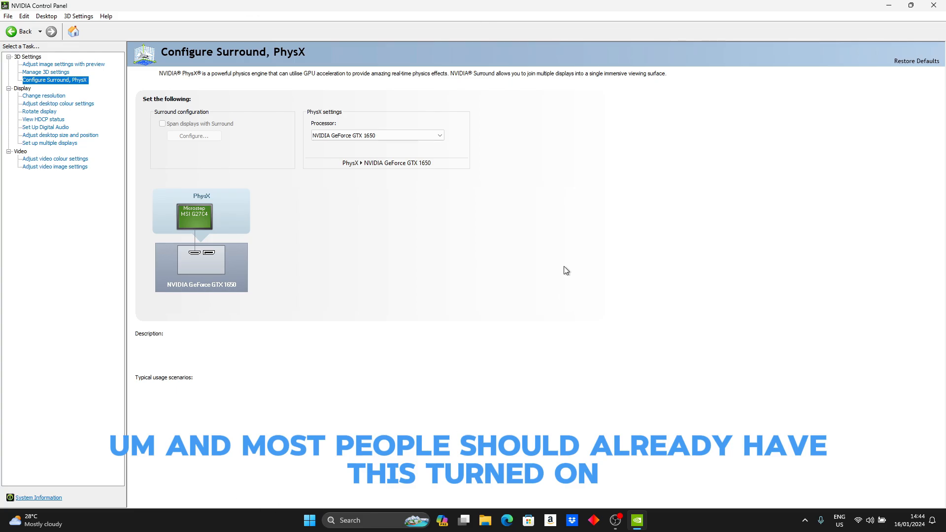
click(345, 136)
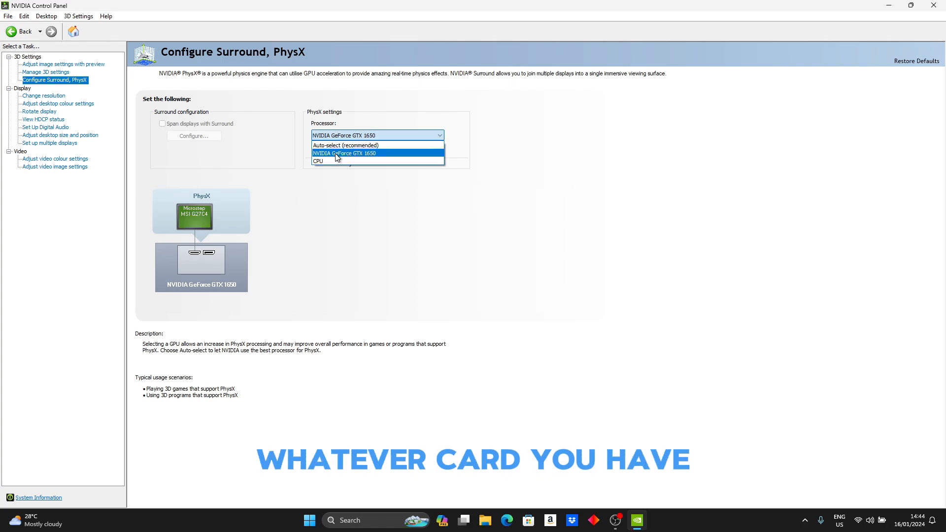
click(336, 153)
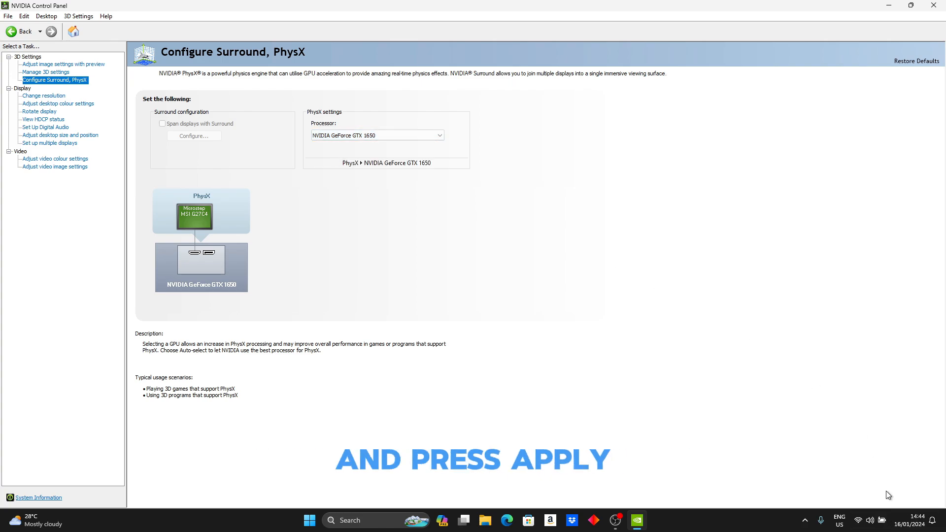